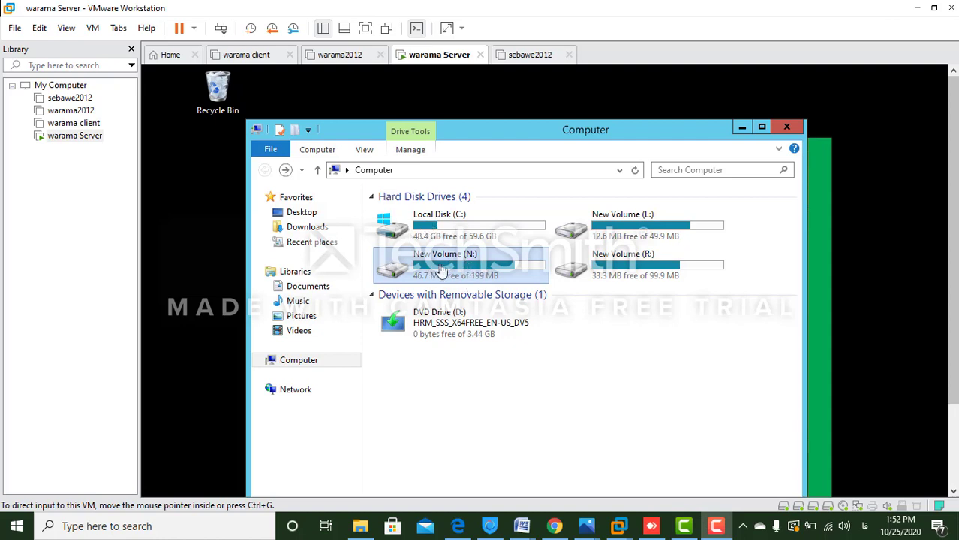
Browse New Volume (N:) down to the photos folder to examine its files, and return to the drive overview
left_click(451, 274)
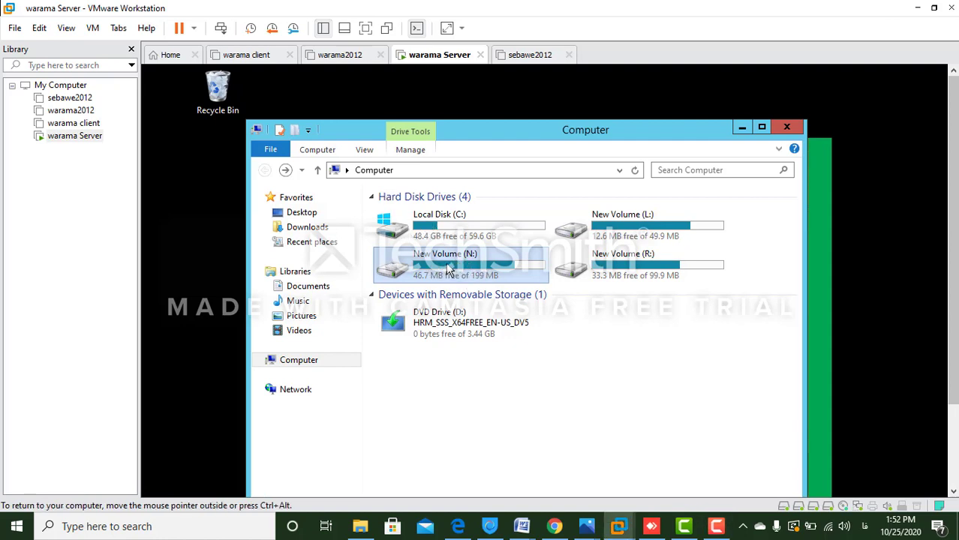
double_click(451, 268)
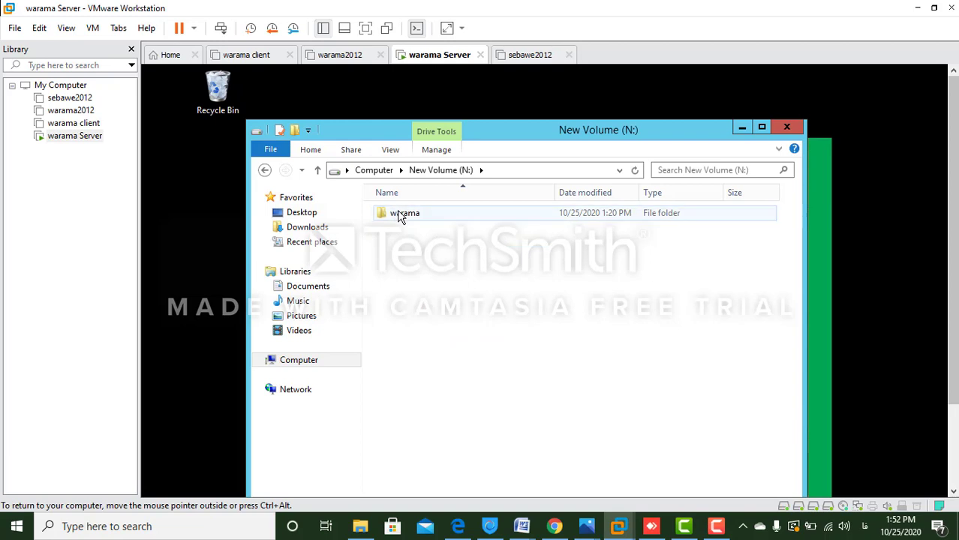
double_click(407, 216)
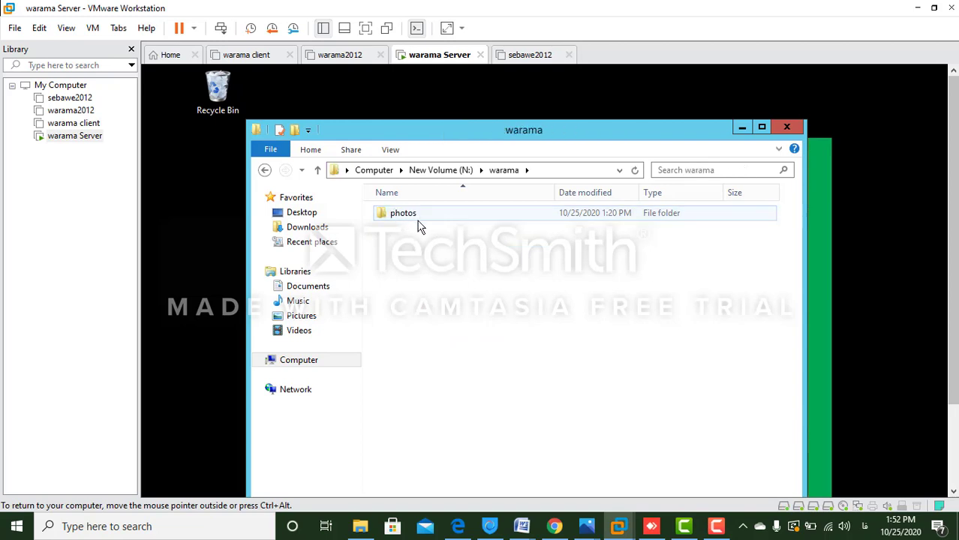
double_click(421, 225)
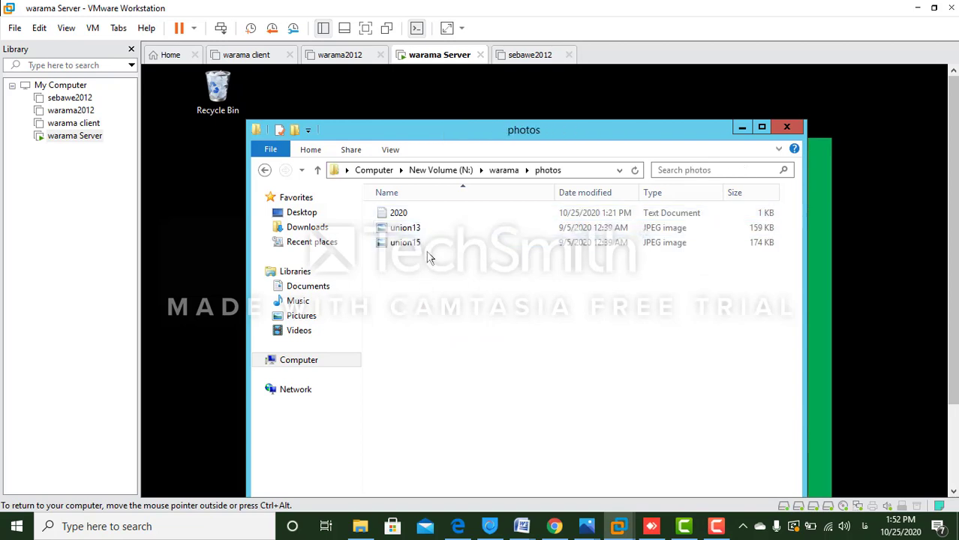
left_click(319, 171)
left_click(319, 171)
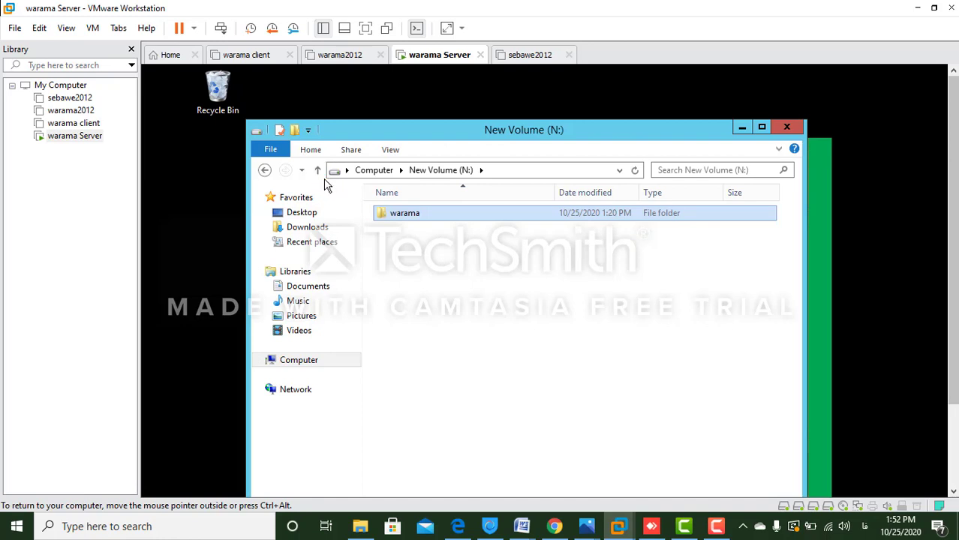
left_click(319, 171)
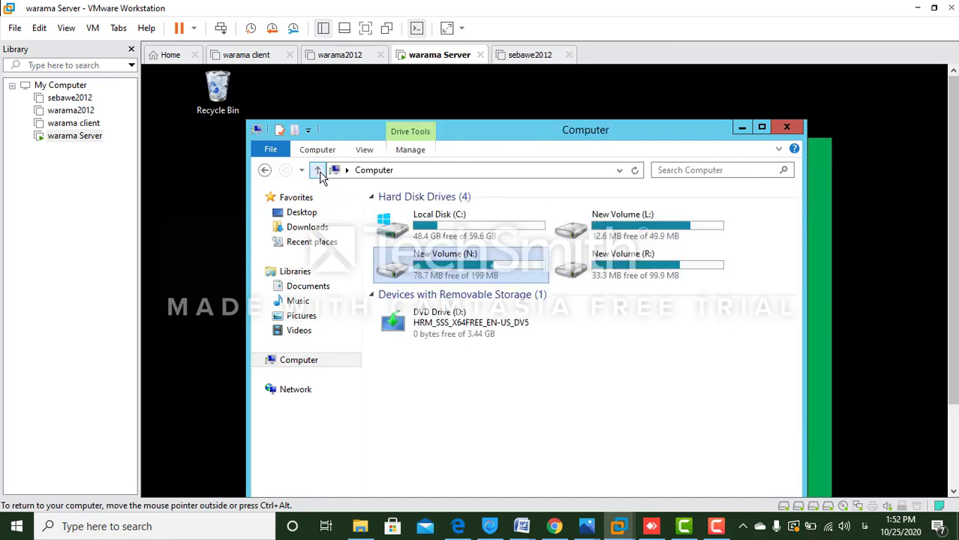
Configure the shadow copy schedule of volume N:\ to exclude Saturday and Sunday from the weekly 7:00 AM task
right_click(478, 259)
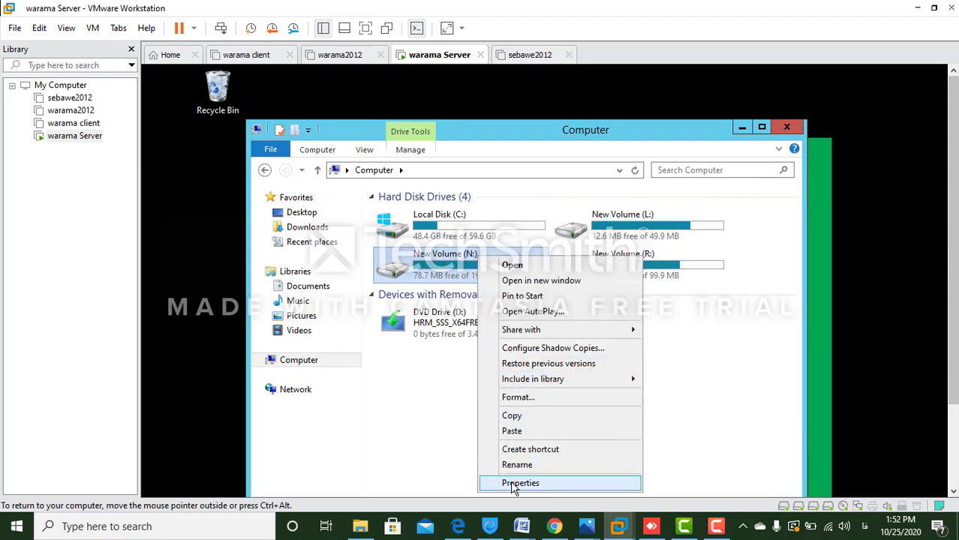
left_click(579, 349)
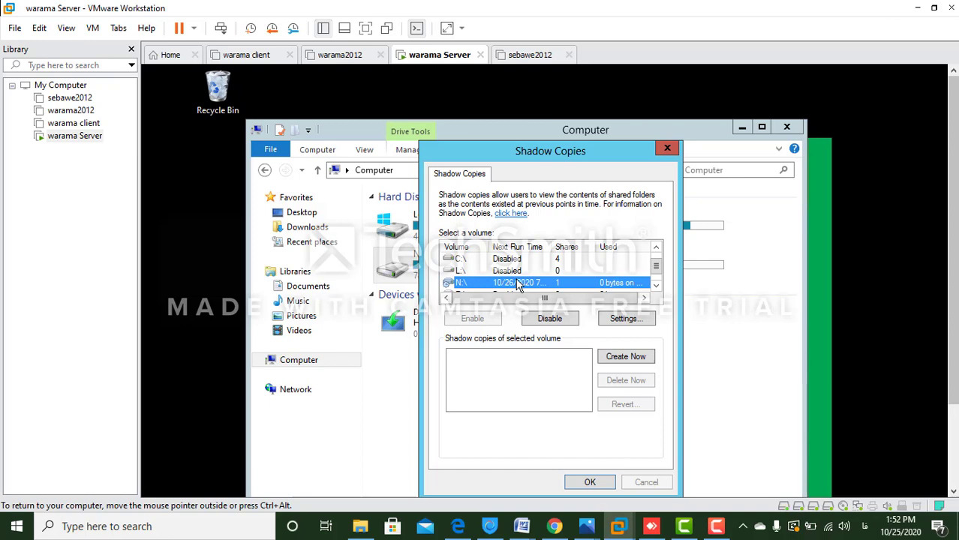
left_click(623, 318)
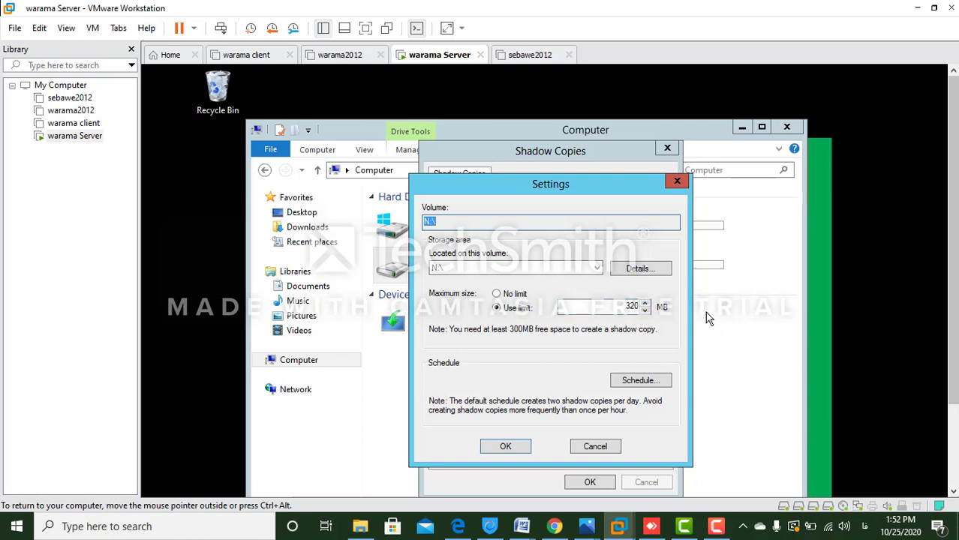
left_click(638, 383)
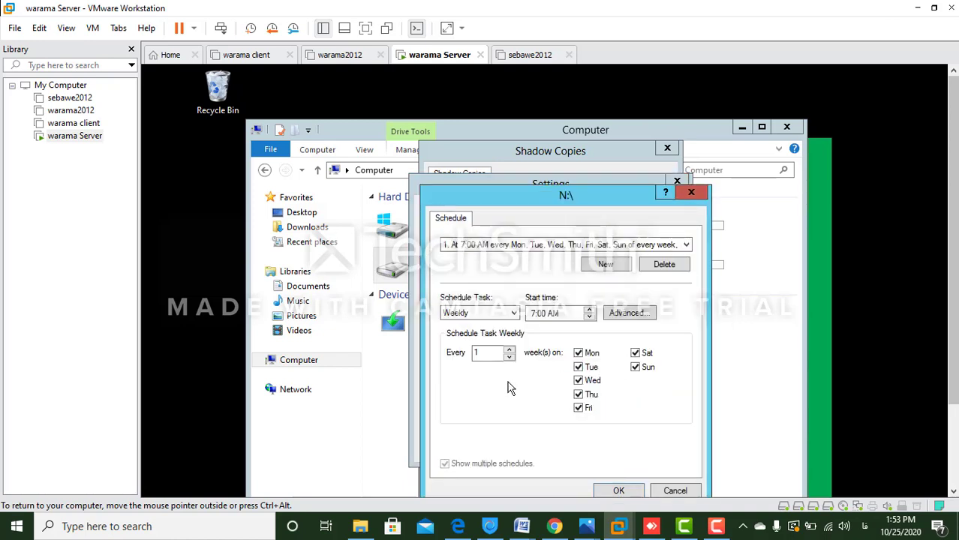
left_click(638, 357)
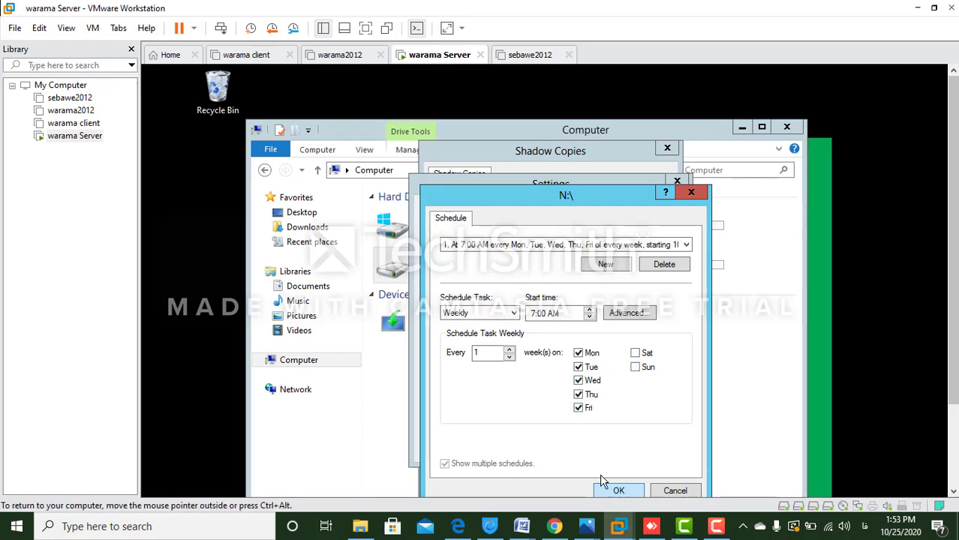
left_click(617, 492)
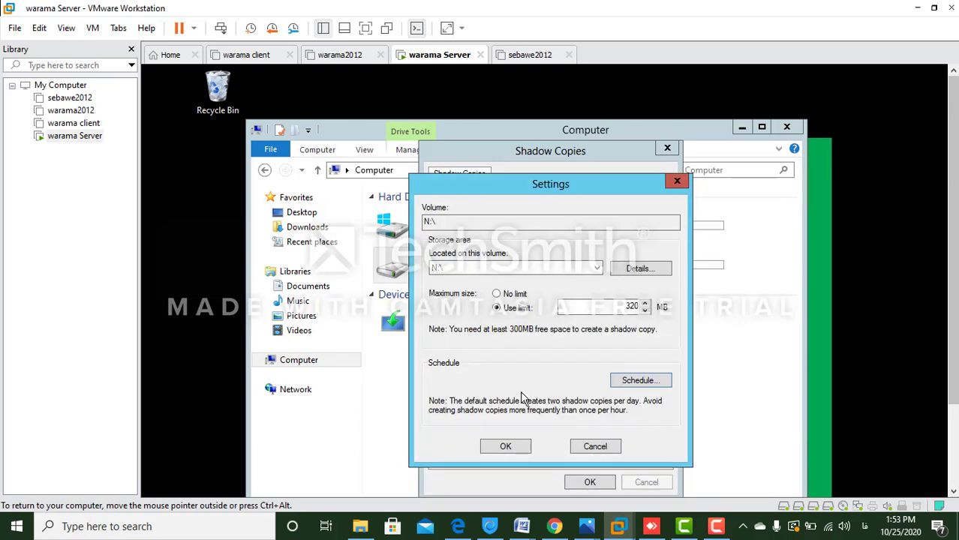
left_click(506, 447)
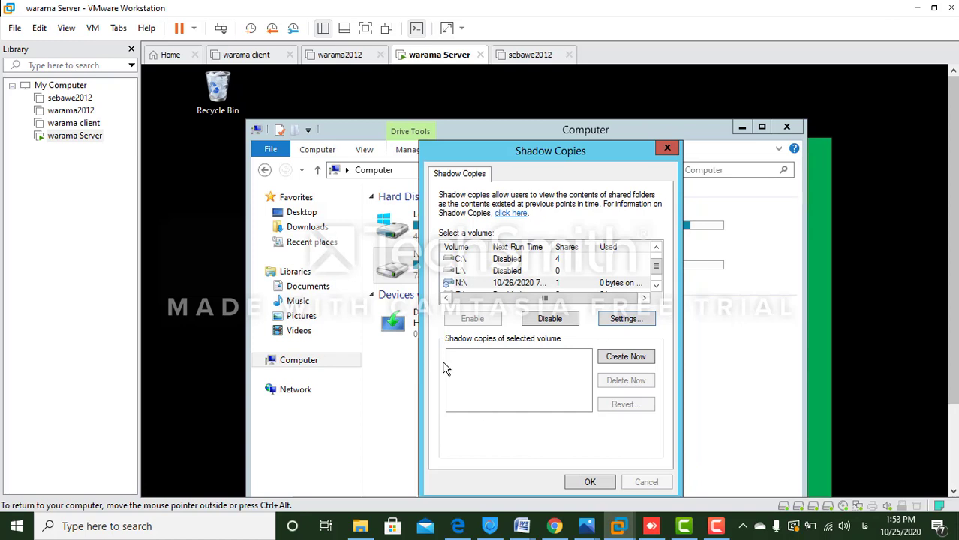
Create a shadow copy of volume N:\ immediately and enable shadow copies for that volume
left_click(517, 283)
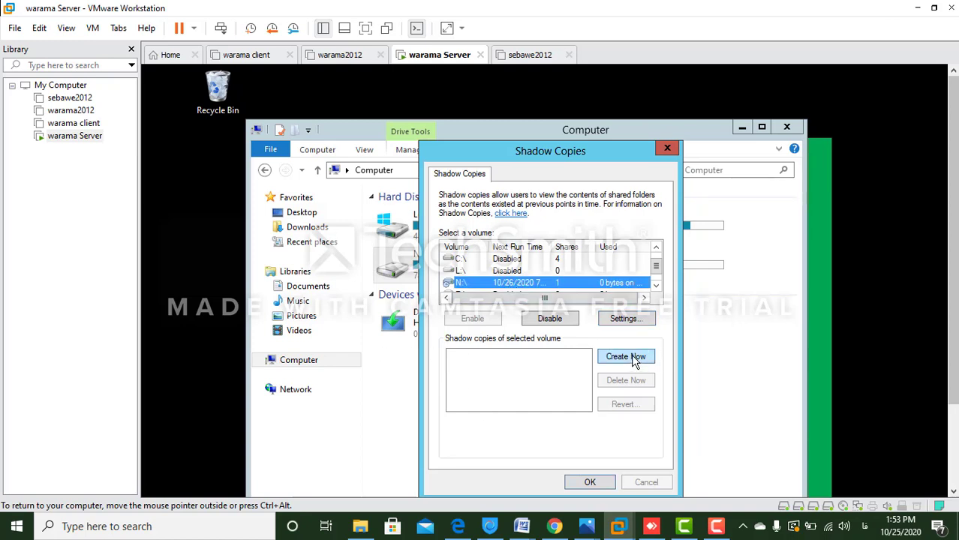
left_click(619, 355)
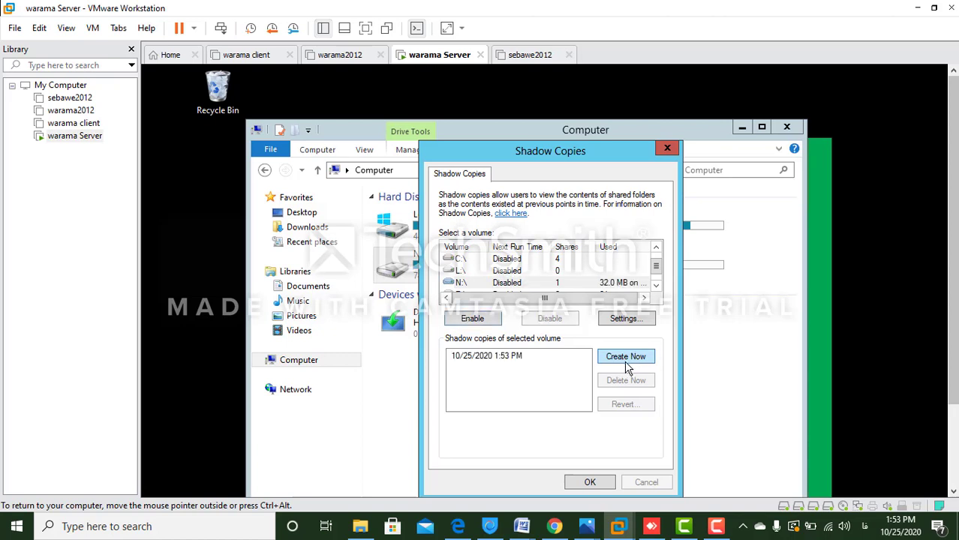
left_click(477, 320)
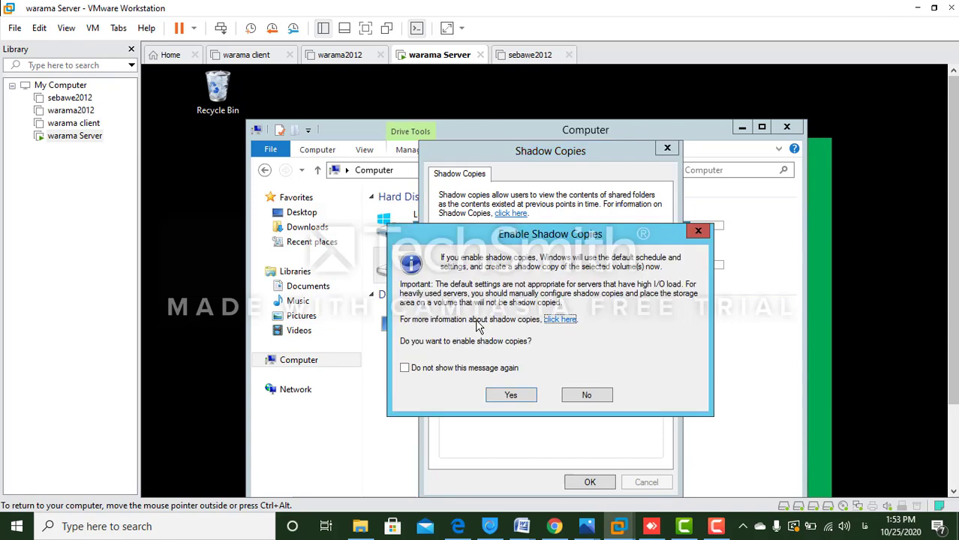
left_click(511, 395)
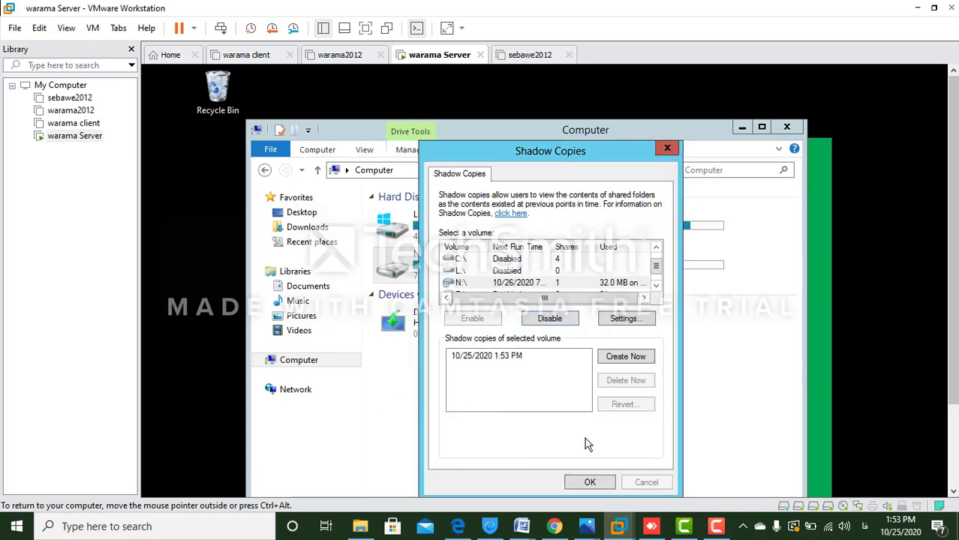
left_click(590, 482)
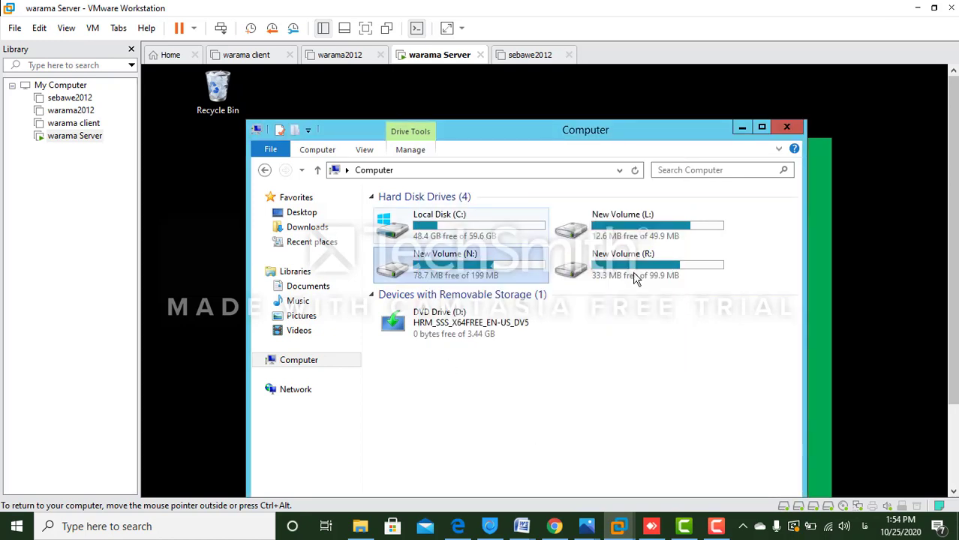
Delete the folder at the root of New Volume (N:), which contains the photos folder
double_click(443, 273)
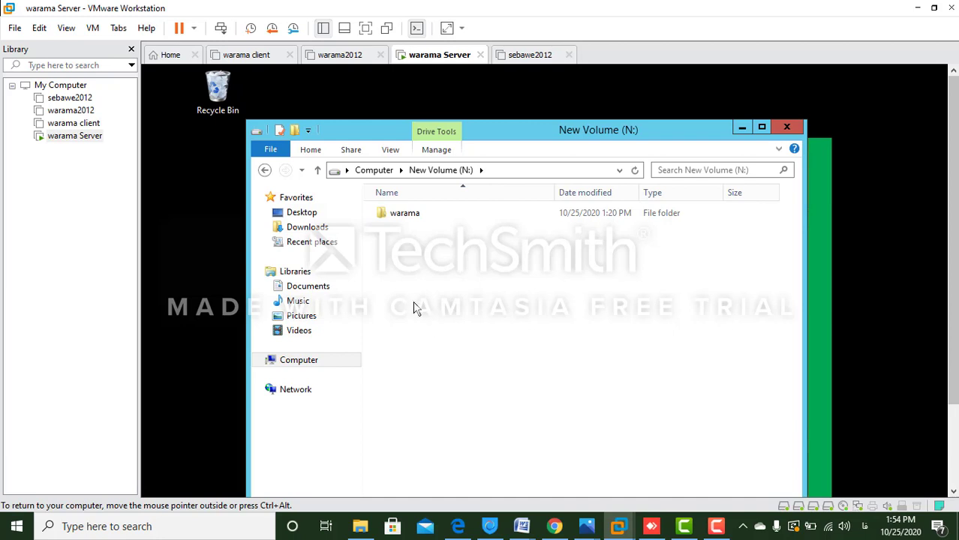
right_click(406, 218)
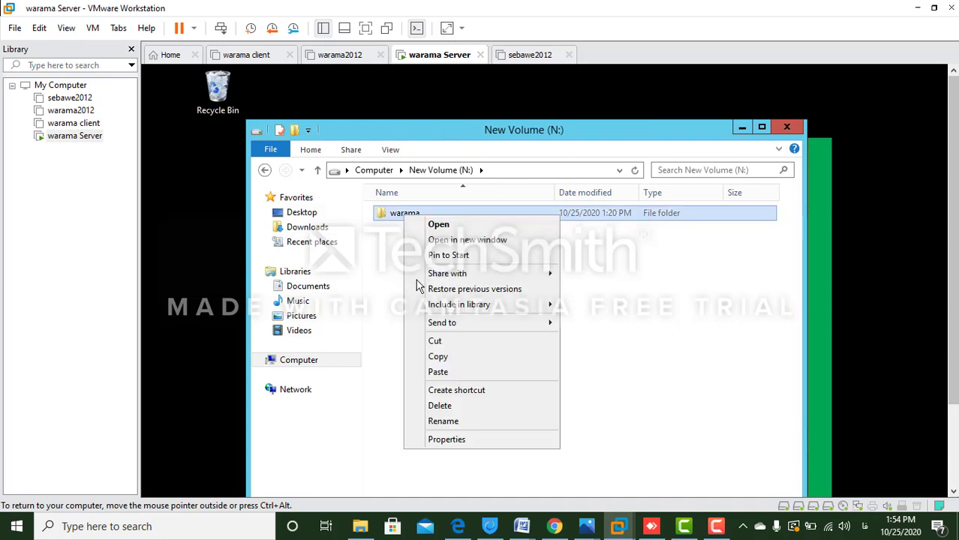
left_click(442, 406)
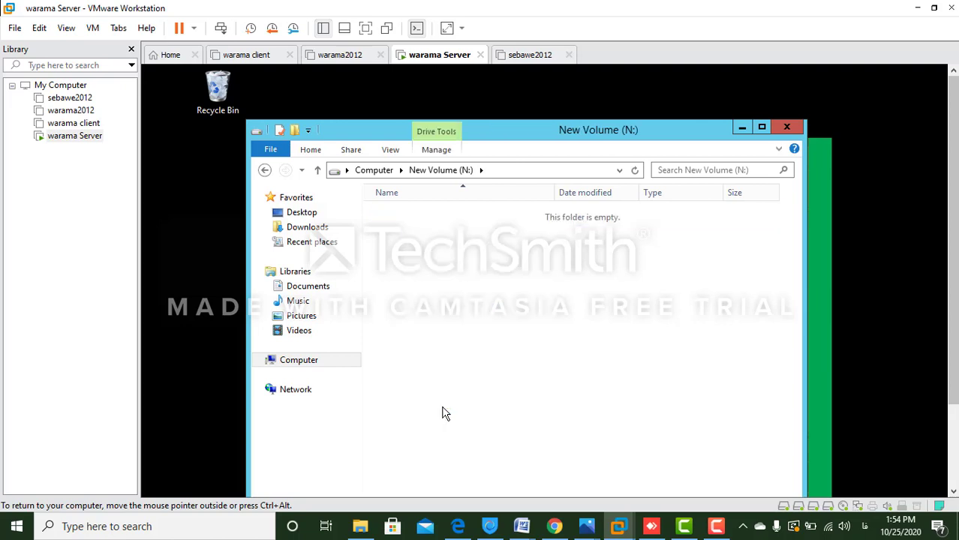
Reopen New Volume (N:) from the drive overview, also in a fresh Computer window, to check its contents after the deletion
left_click(318, 170)
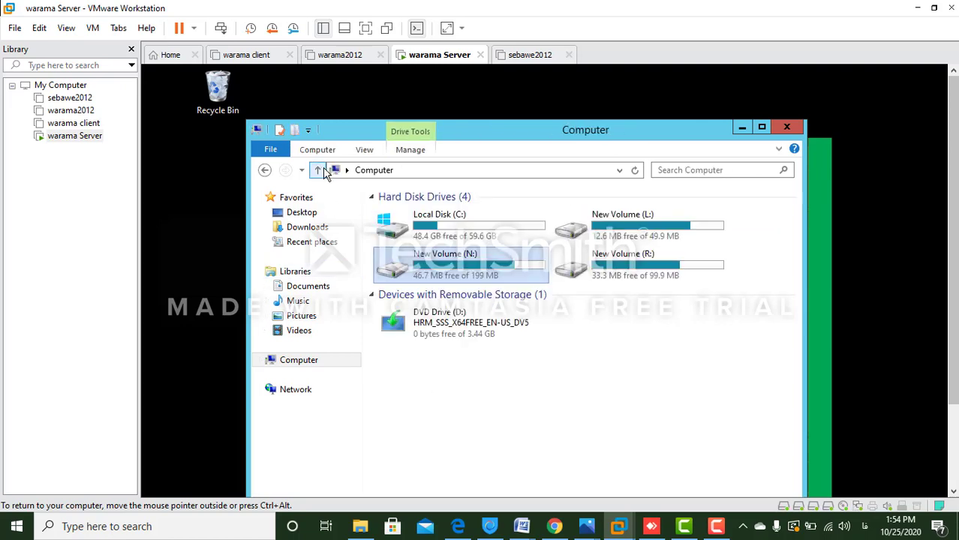
double_click(453, 263)
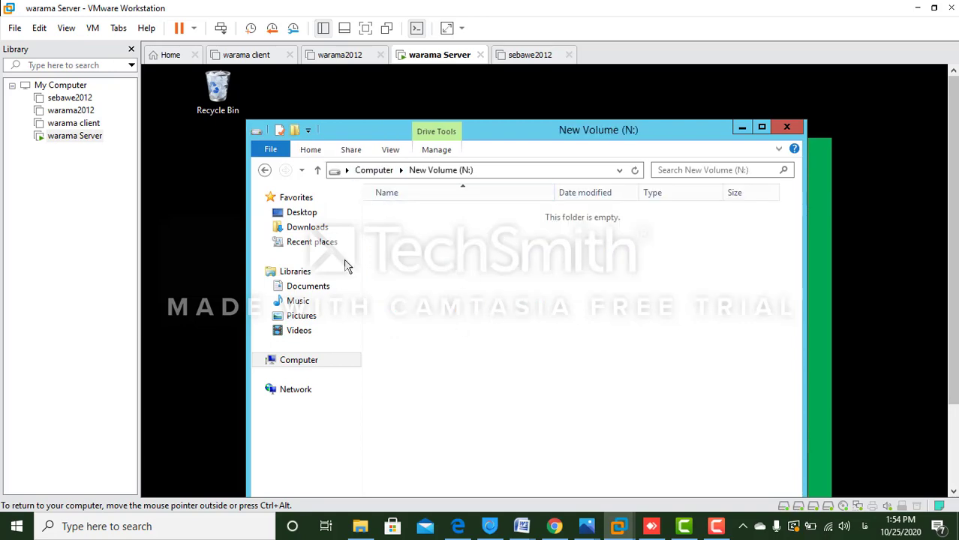
left_click(788, 131)
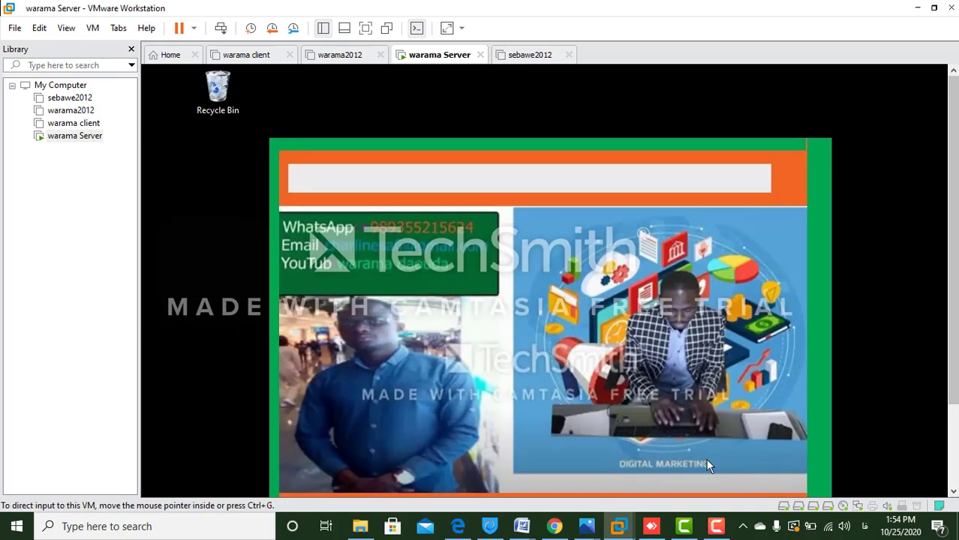
key("super")
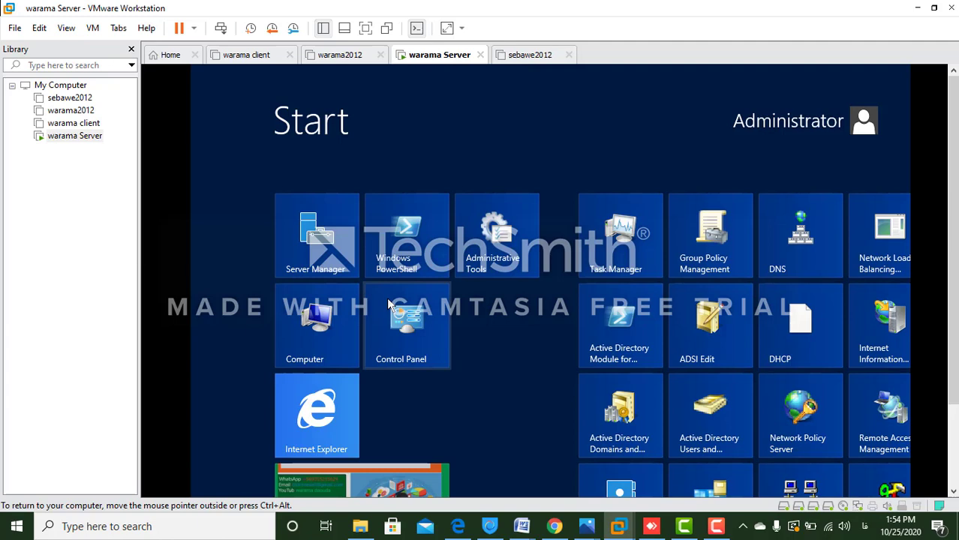
left_click(336, 309)
left_click(473, 299)
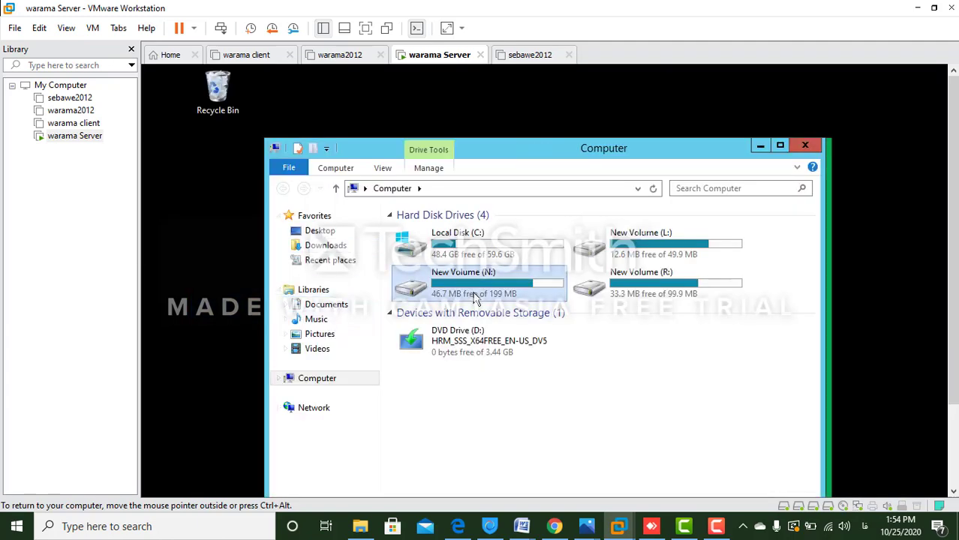
double_click(487, 299)
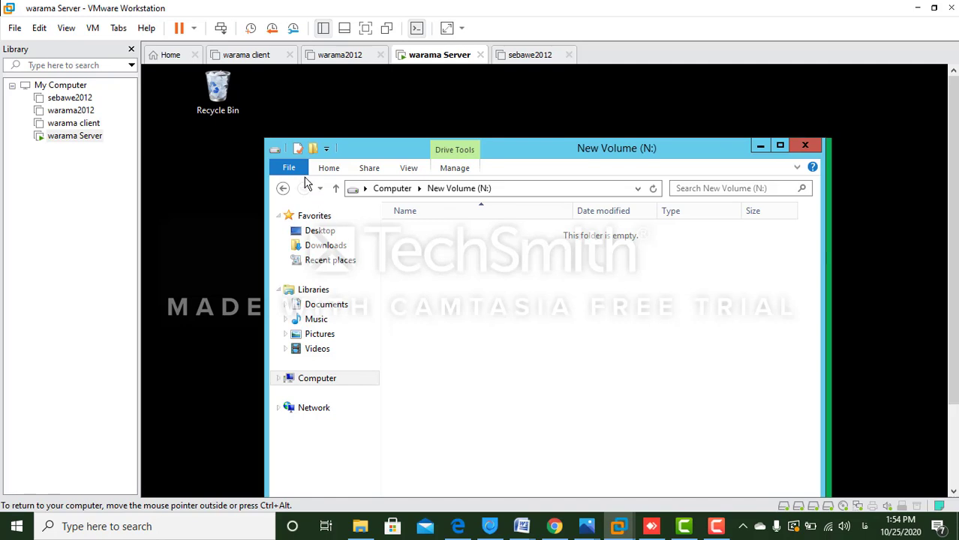
left_click(283, 188)
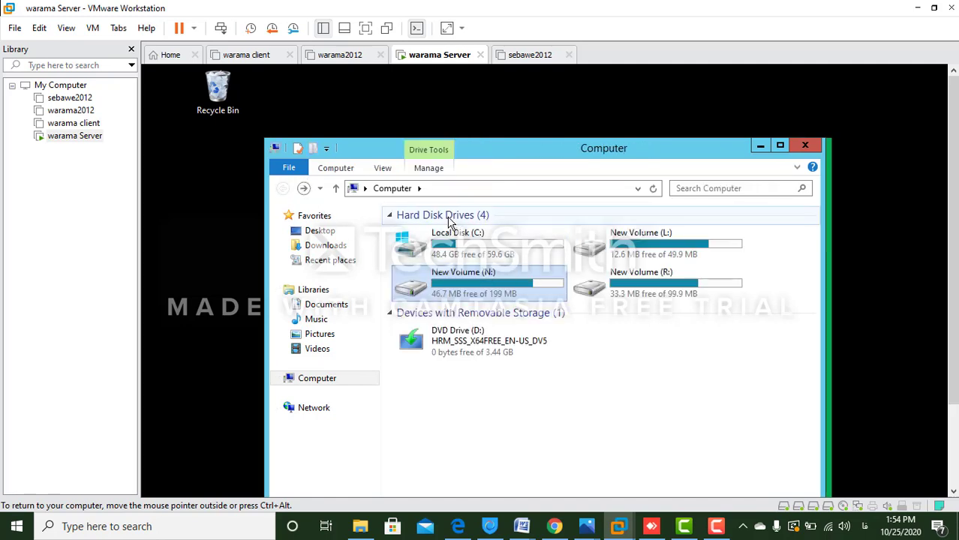
Restore New Volume (N:) to its previous version from 10/25/2020 1:53 PM and close the volume's properties
right_click(479, 281)
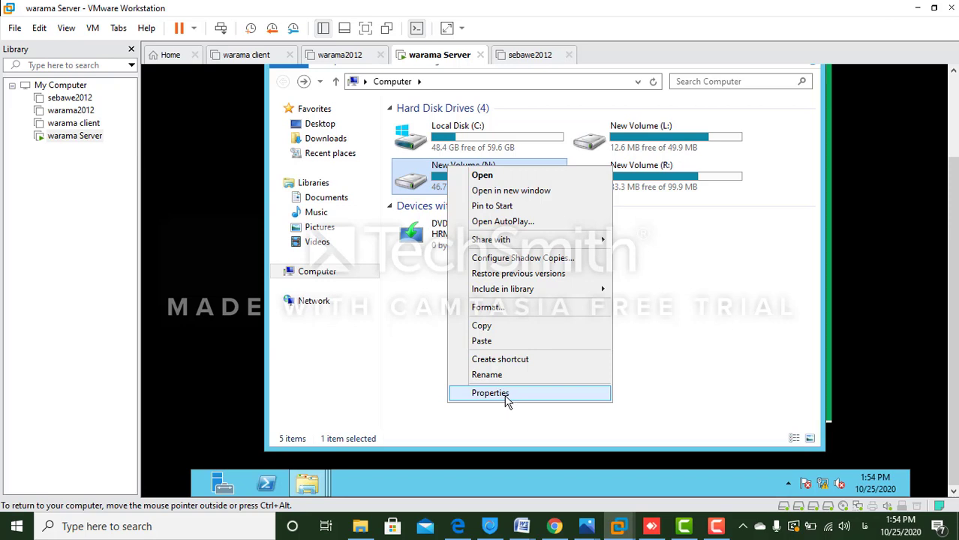
left_click(506, 398)
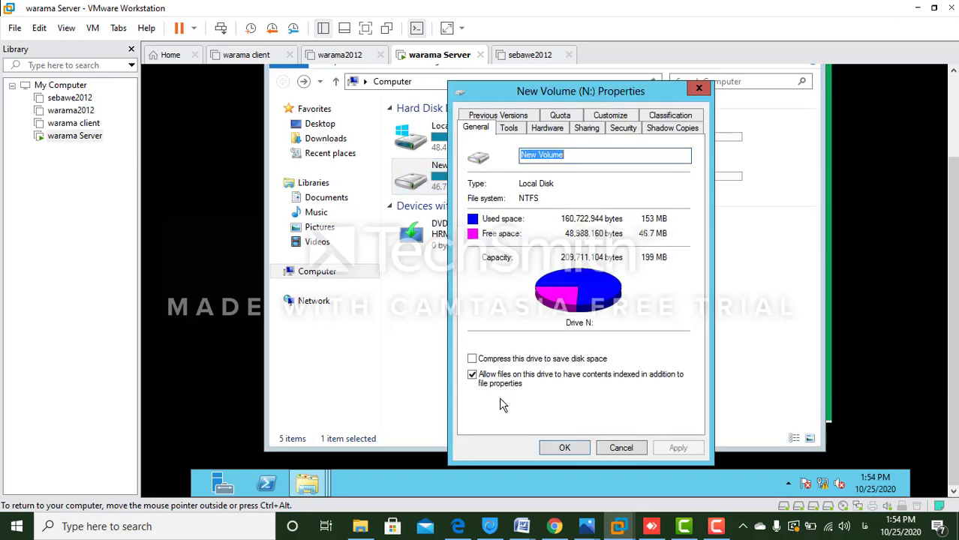
left_click(507, 117)
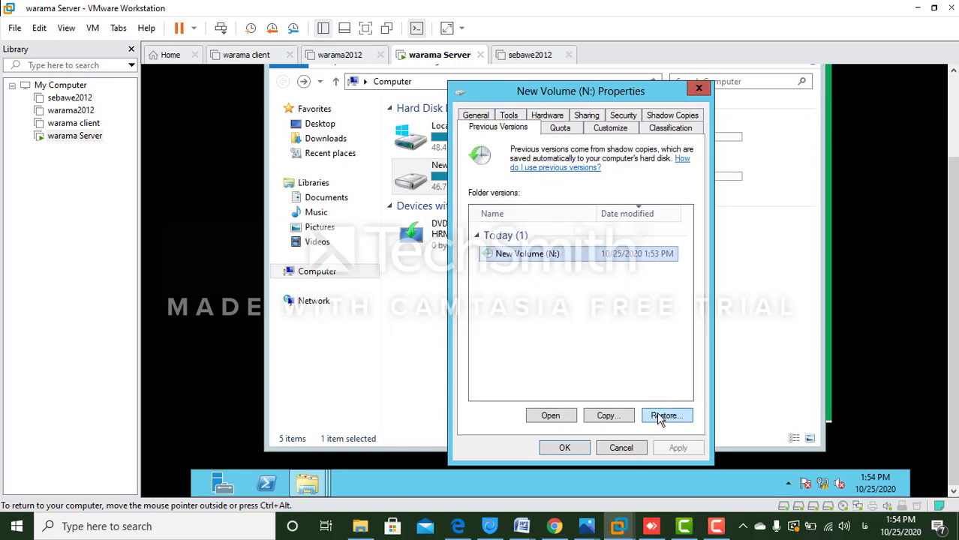
left_click(660, 417)
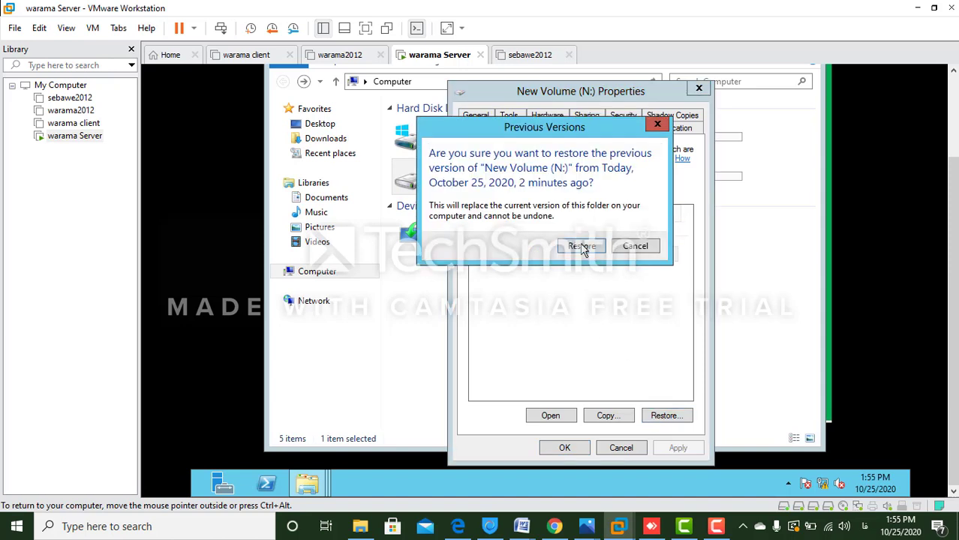
left_click(583, 247)
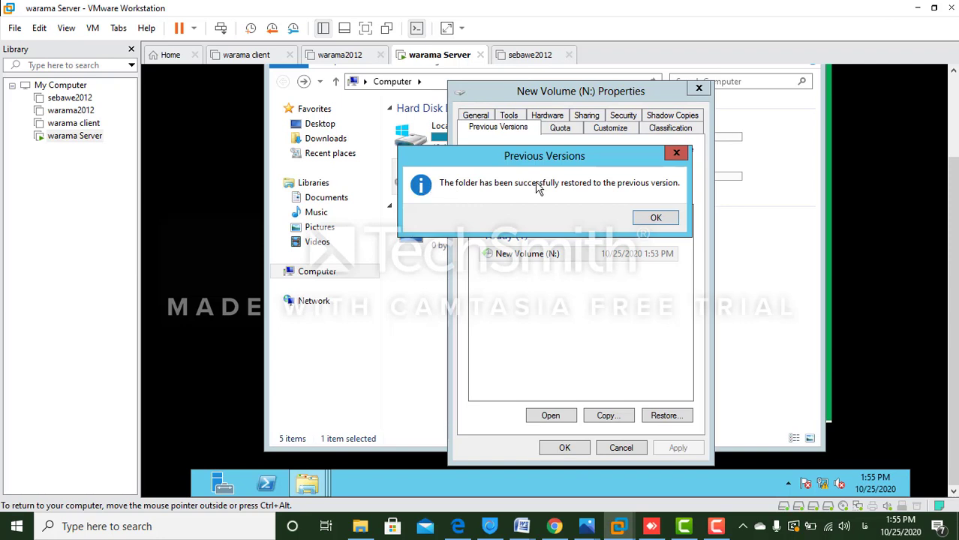
left_click(655, 218)
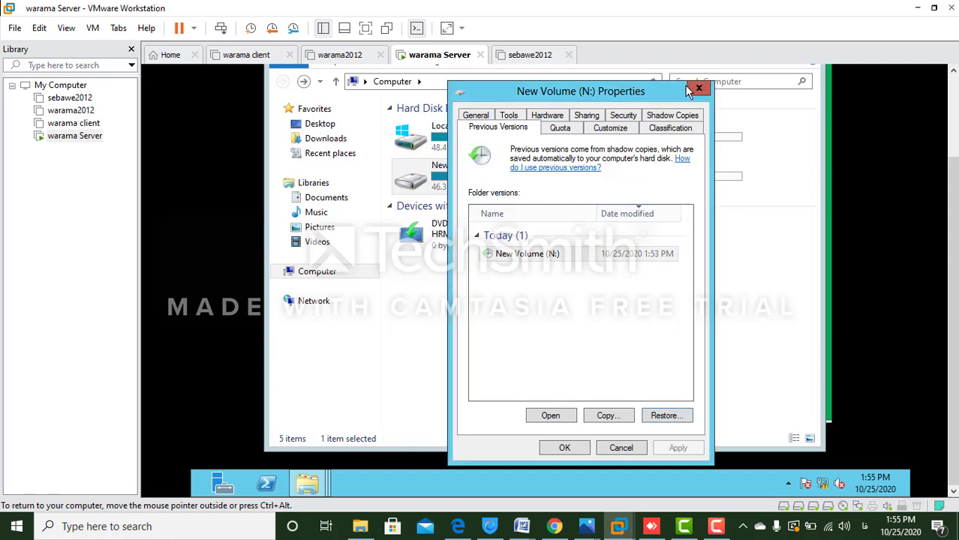
left_click(689, 88)
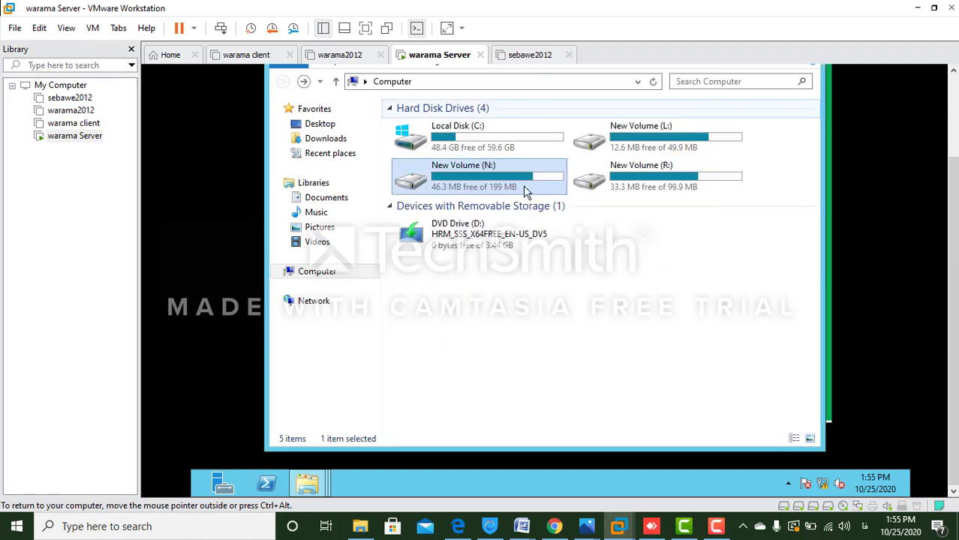
Browse New Volume (N:) down to the photos folder to check the restored files
double_click(465, 177)
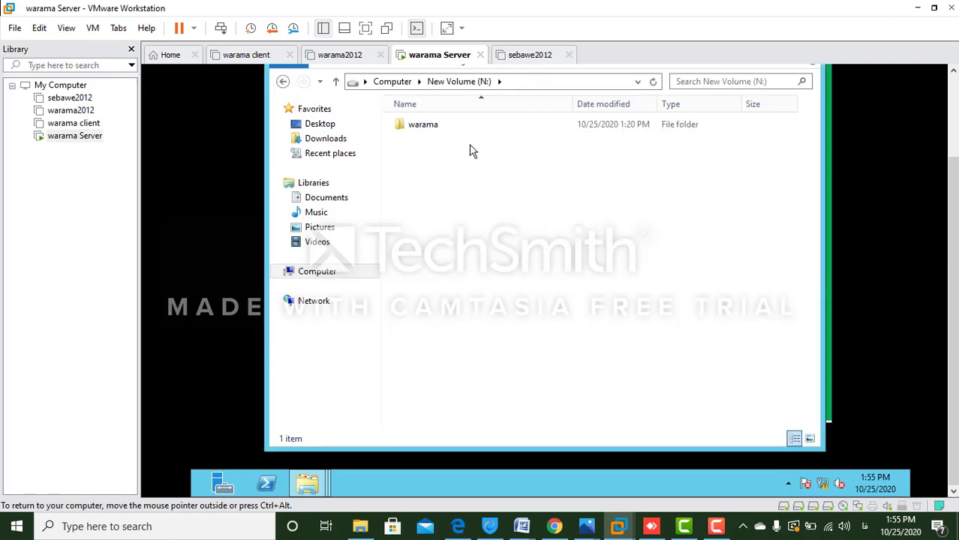
double_click(421, 124)
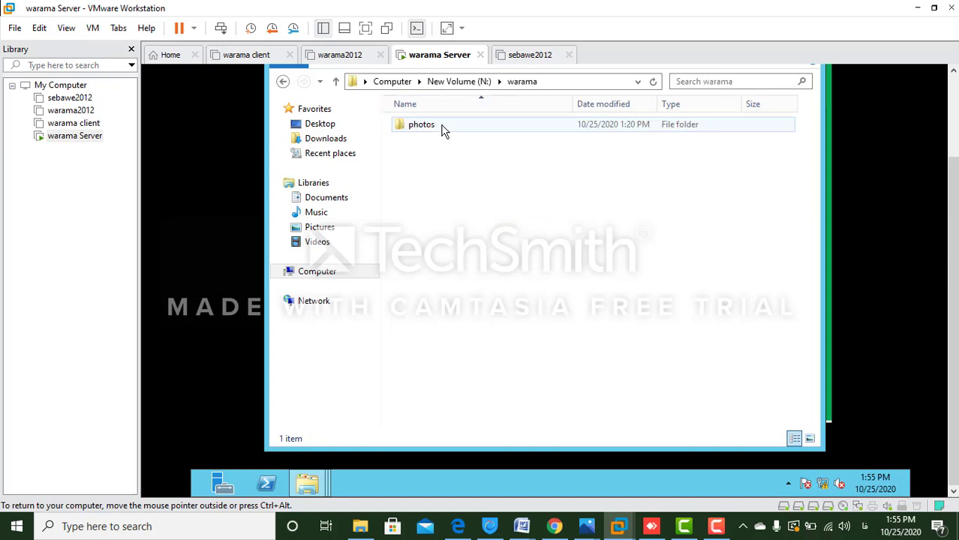
double_click(450, 126)
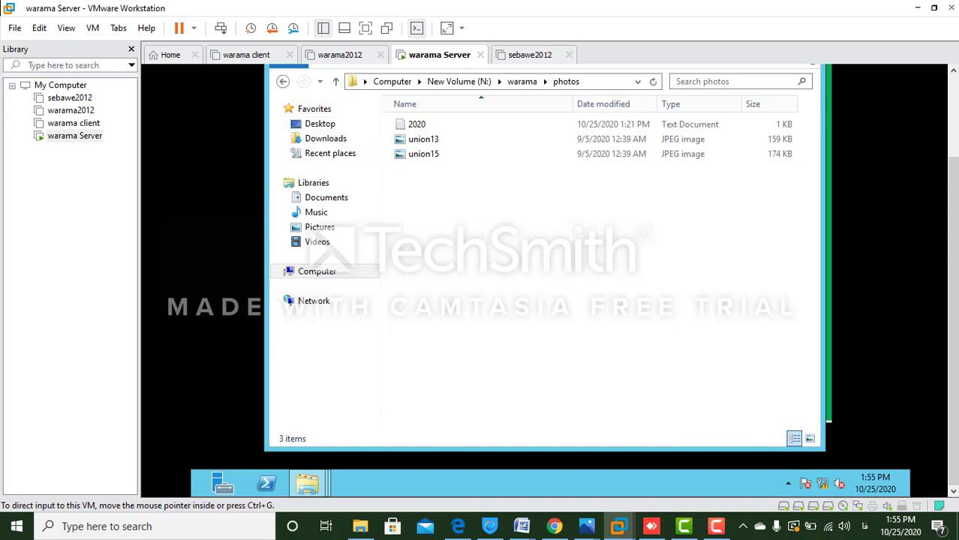
scroll(904, 199, "up", 3)
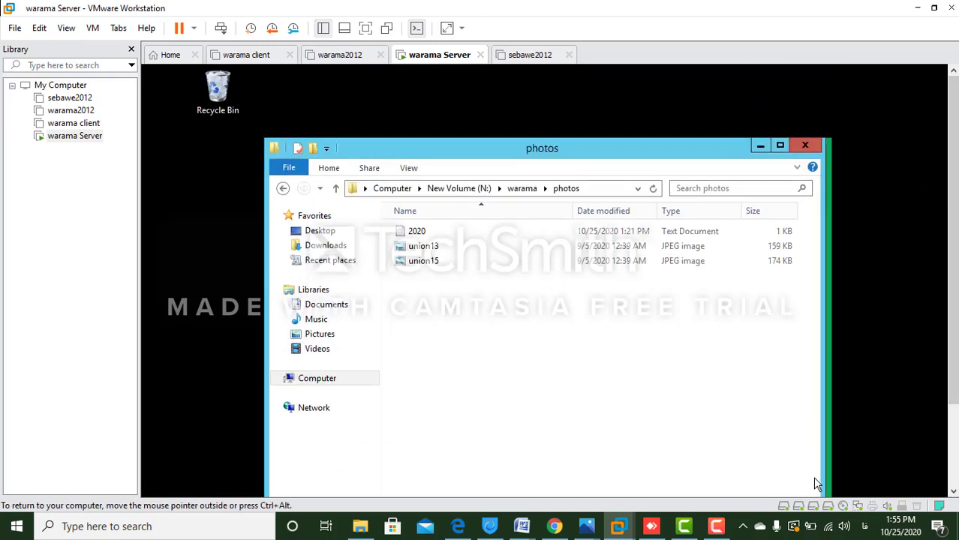
left_click(712, 532)
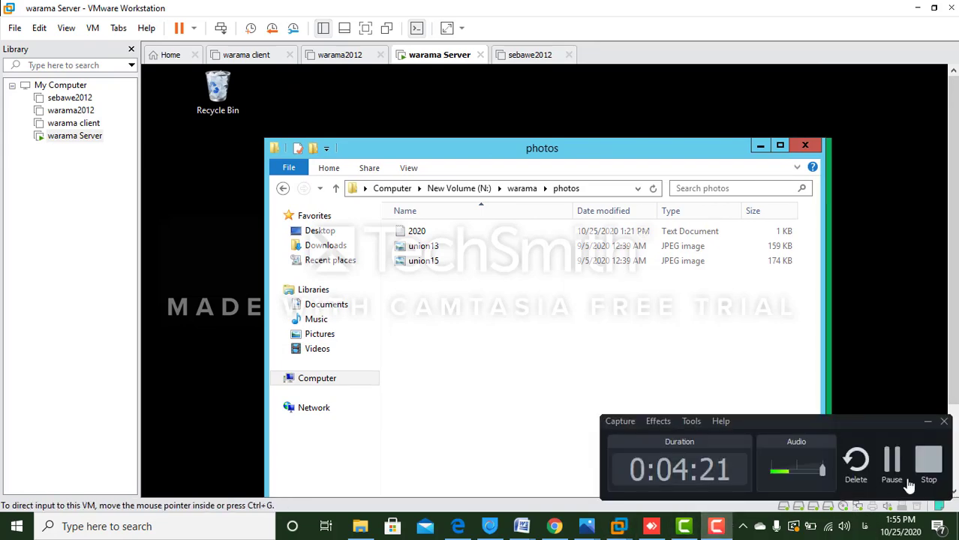